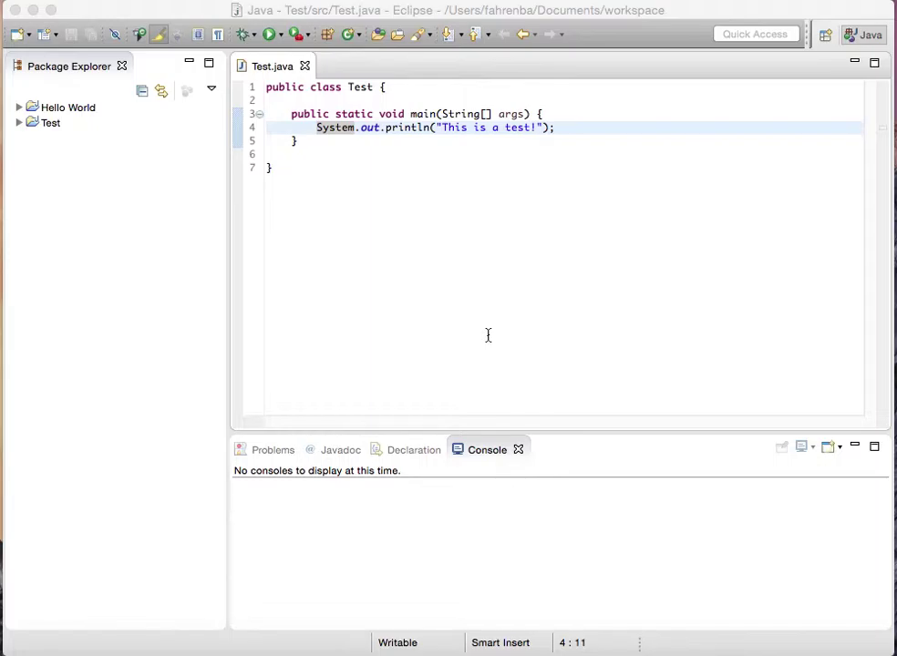
# Switch to Finder, open the src folder of the Test project in workspace, and select Test.java.
pyautogui.click(319, 185)
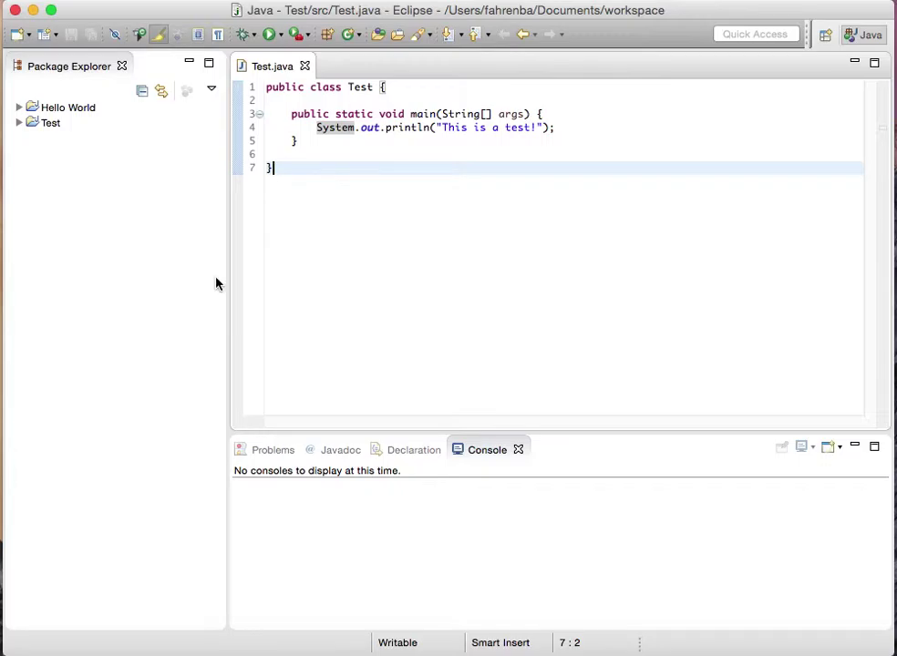
pyautogui.press('super+Tab')
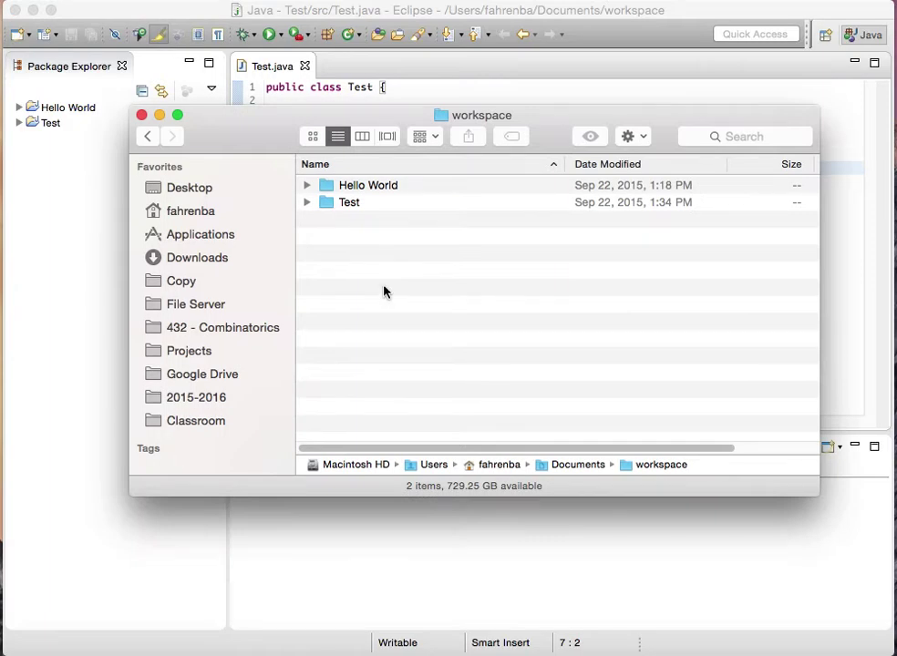
pyautogui.moveTo(283, 134); pyautogui.dragTo(276, 199)
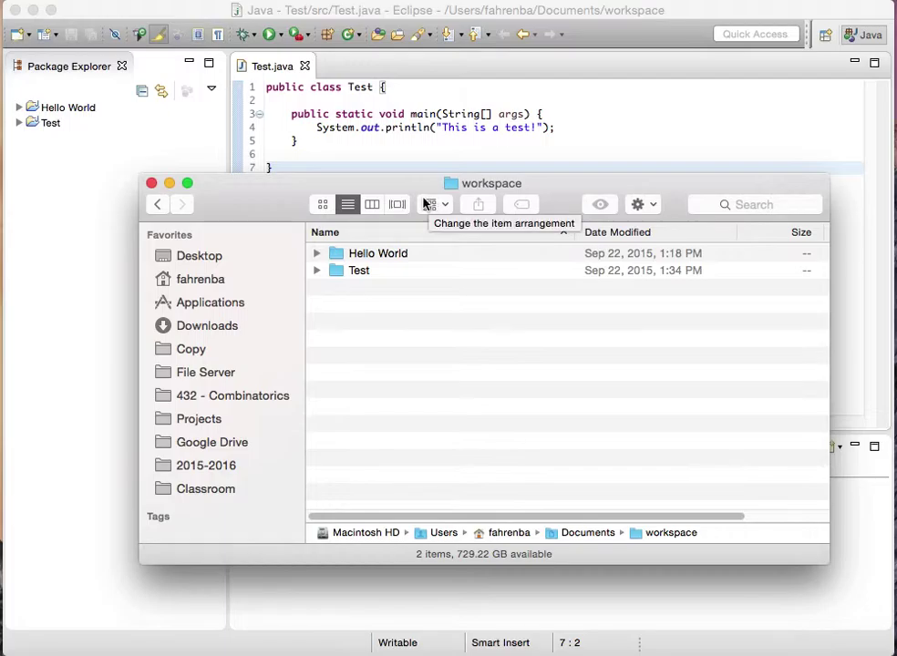
pyautogui.doubleClick(354, 270)
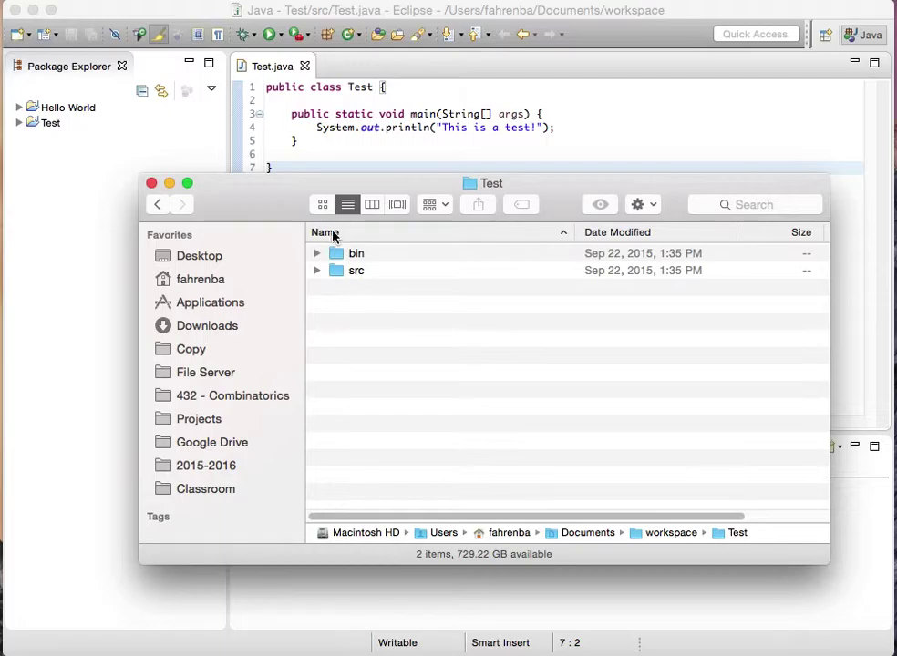
pyautogui.doubleClick(355, 271)
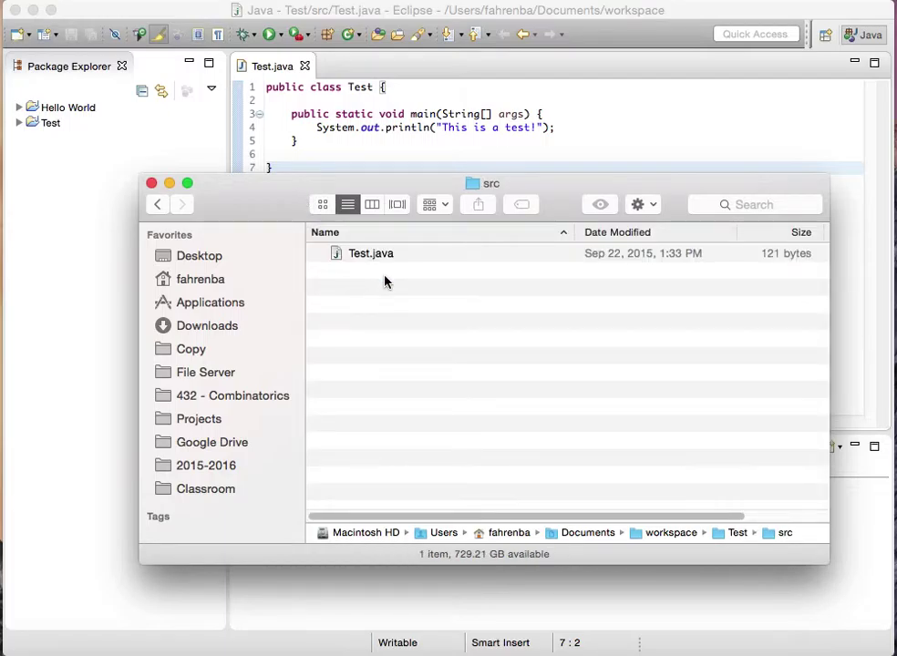
pyautogui.click(356, 257)
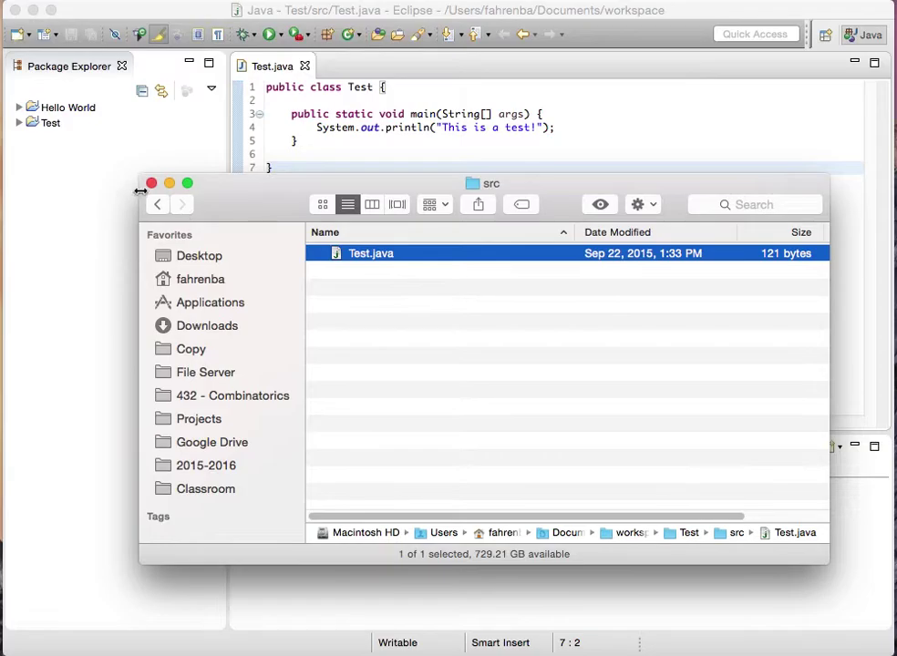
# Switch Eclipse to the workspace2 workspace in Documents and close the Welcome page.
pyautogui.click(95, 184)
pyautogui.click(27, 0)
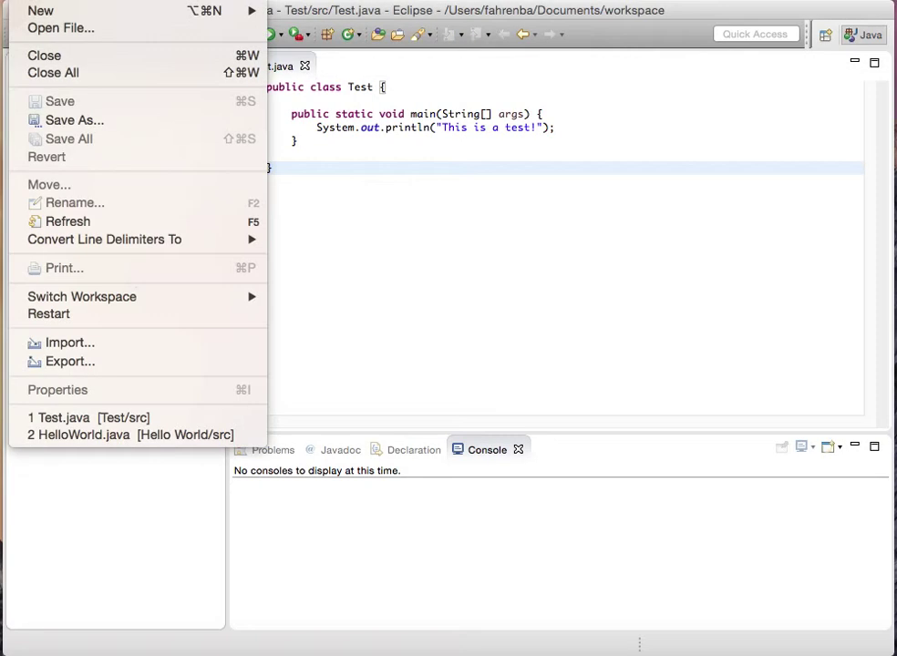
pyautogui.moveTo(124, 300)
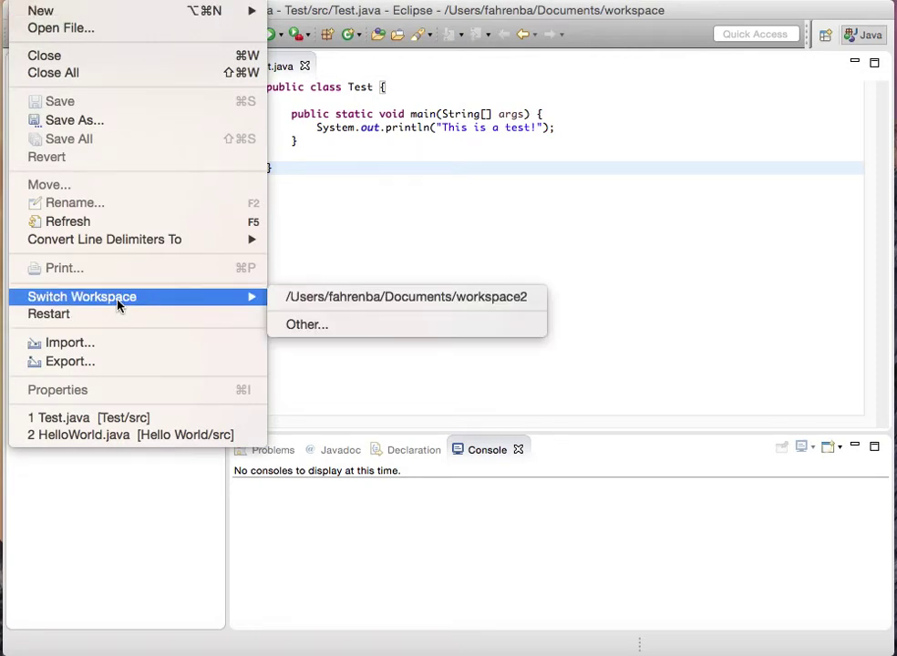
pyautogui.click(356, 302)
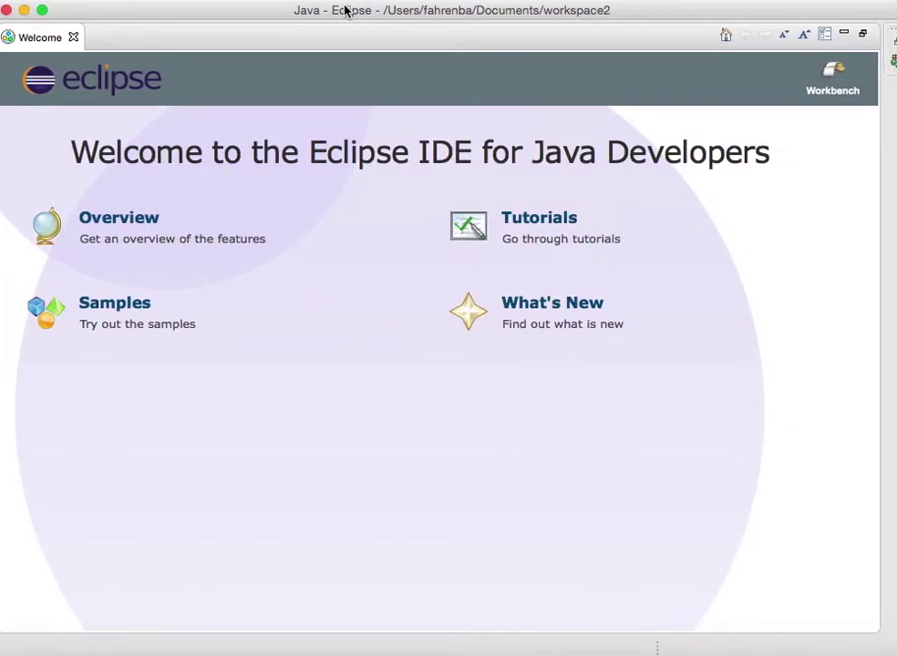
pyautogui.click(71, 37)
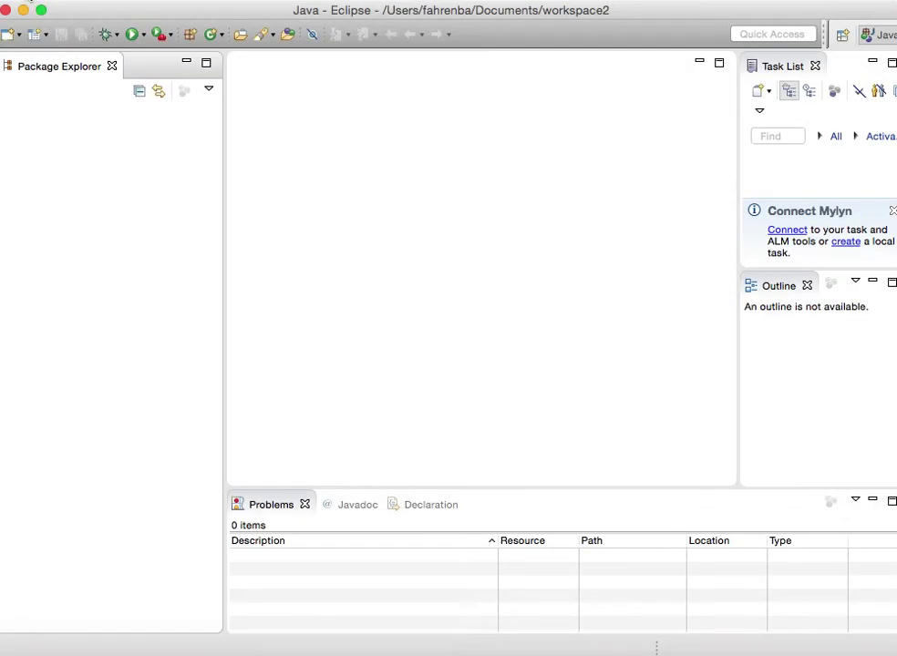
# Create a Java project named Test with default settings, then expand it and select its src folder.
pyautogui.click(26, 1)
pyautogui.moveTo(40, 10)
pyautogui.click(299, 22)
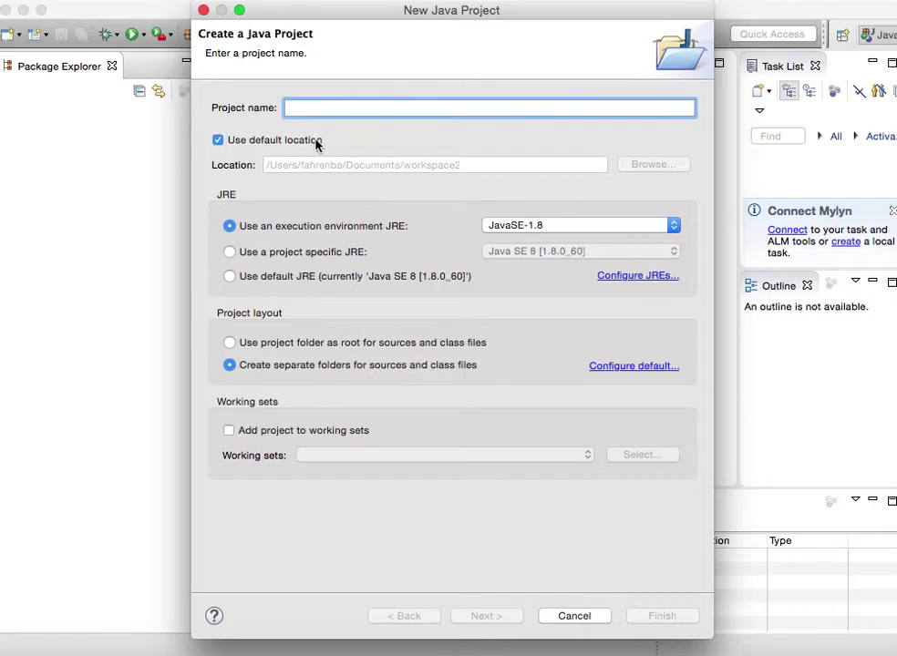
pyautogui.write('Test')
pyautogui.press('Return')
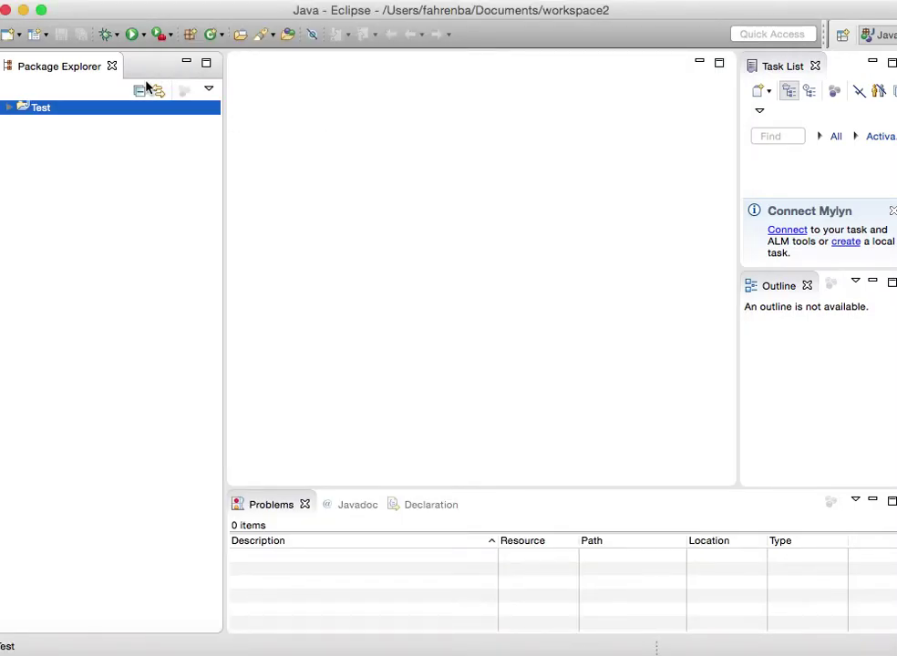
pyautogui.click(9, 108)
pyautogui.click(53, 124)
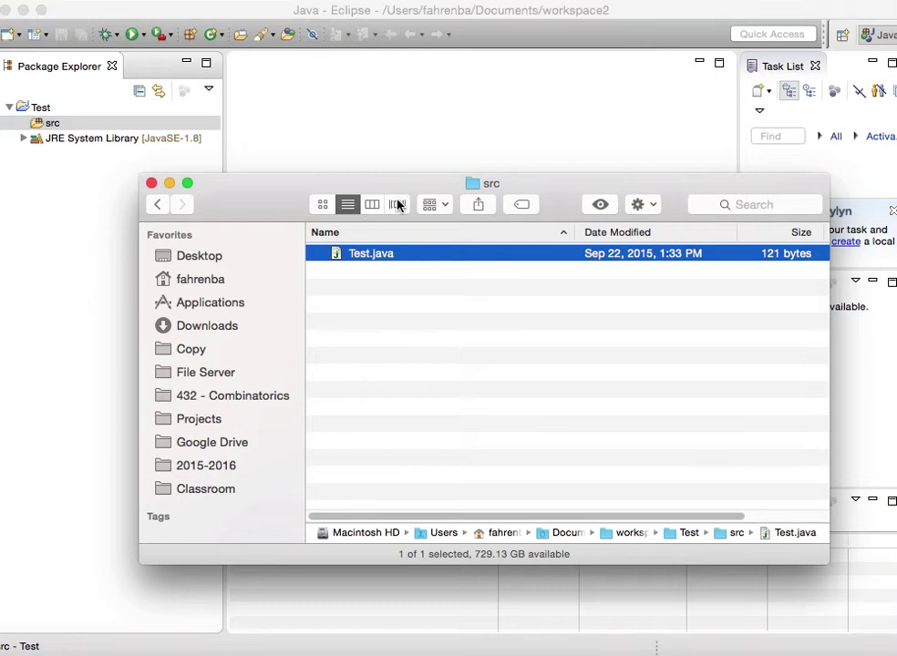
# Copy Test.java from the Finder src folder into the new project's src folder, using the Copy files option.
pyautogui.moveTo(350, 192); pyautogui.dragTo(575, 227)
pyautogui.press('super+n')
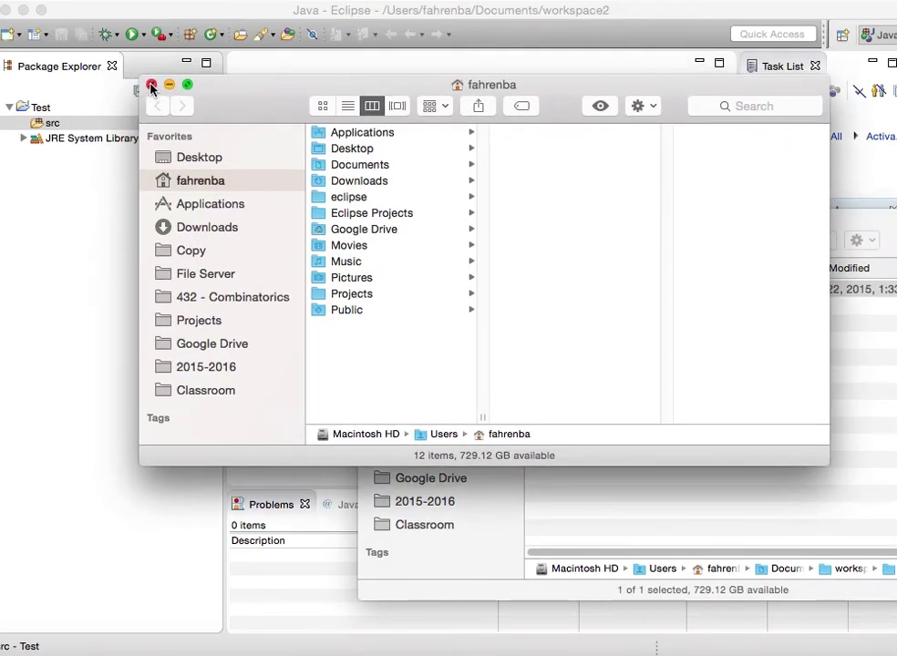
pyautogui.click(151, 85)
pyautogui.moveTo(643, 207); pyautogui.dragTo(572, 174)
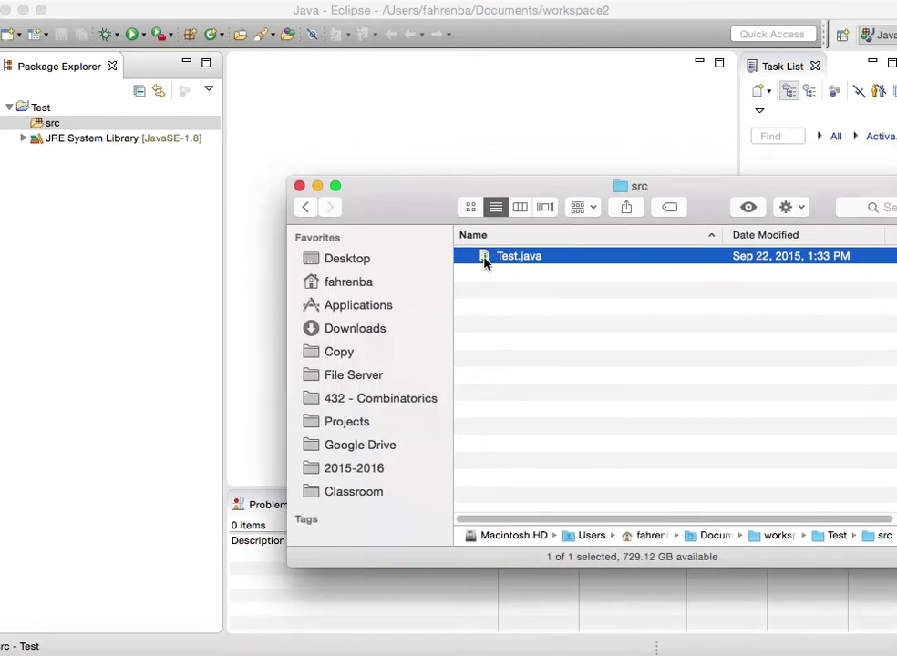
pyautogui.click(552, 326)
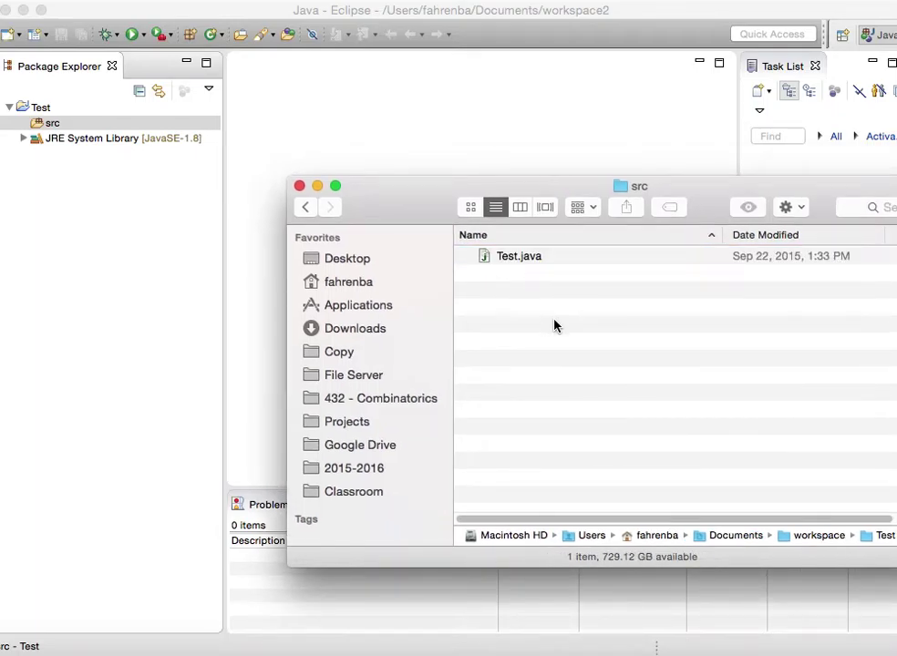
pyautogui.click(488, 258)
pyautogui.moveTo(160, 173); pyautogui.dragTo(41, 126)
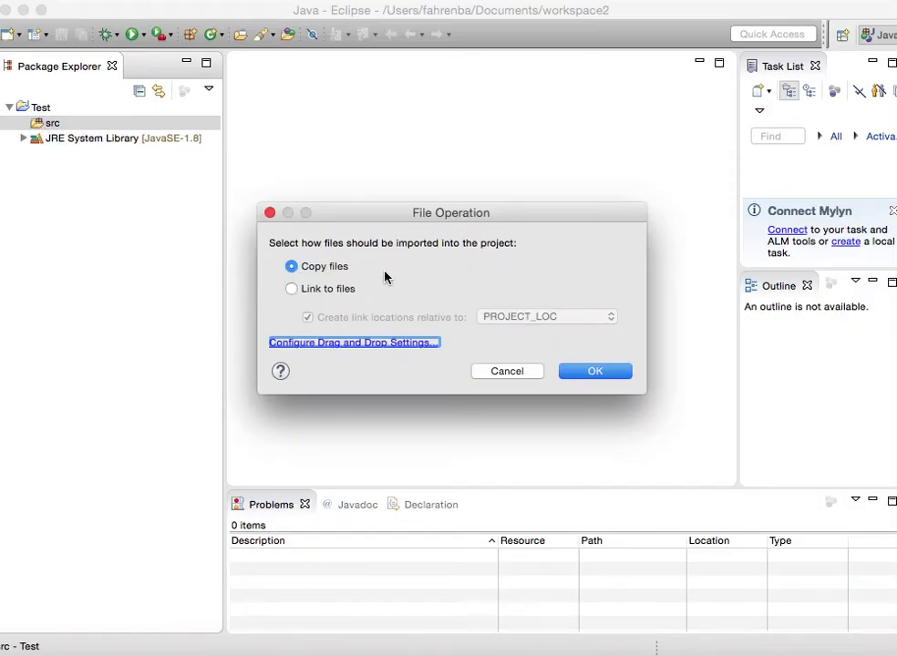
pyautogui.press('Return')
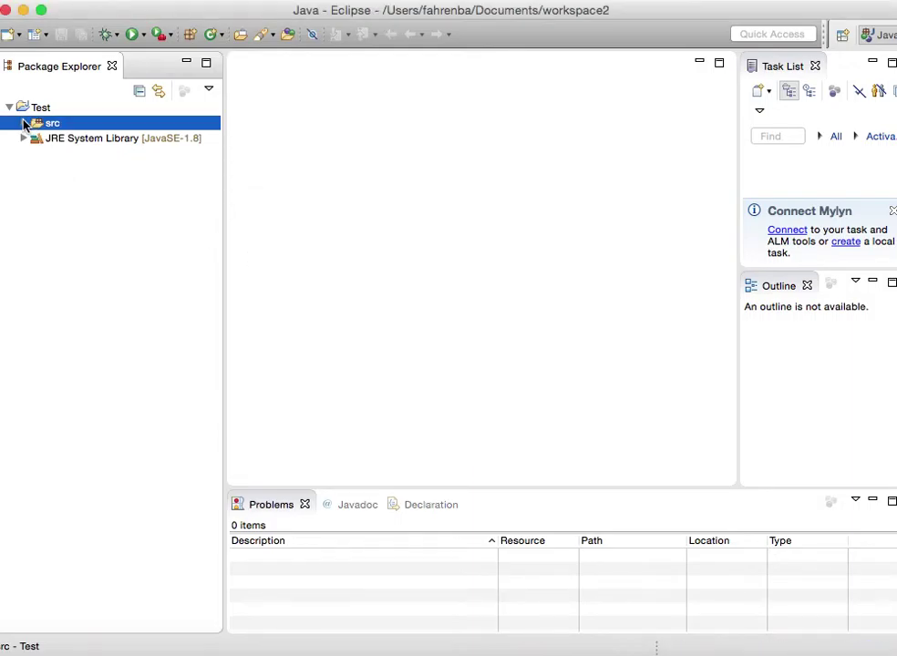
# Open the copied Test.java from the default package and run it.
pyautogui.click(24, 123)
pyautogui.click(61, 141)
pyautogui.doubleClick(61, 140)
pyautogui.doubleClick(84, 155)
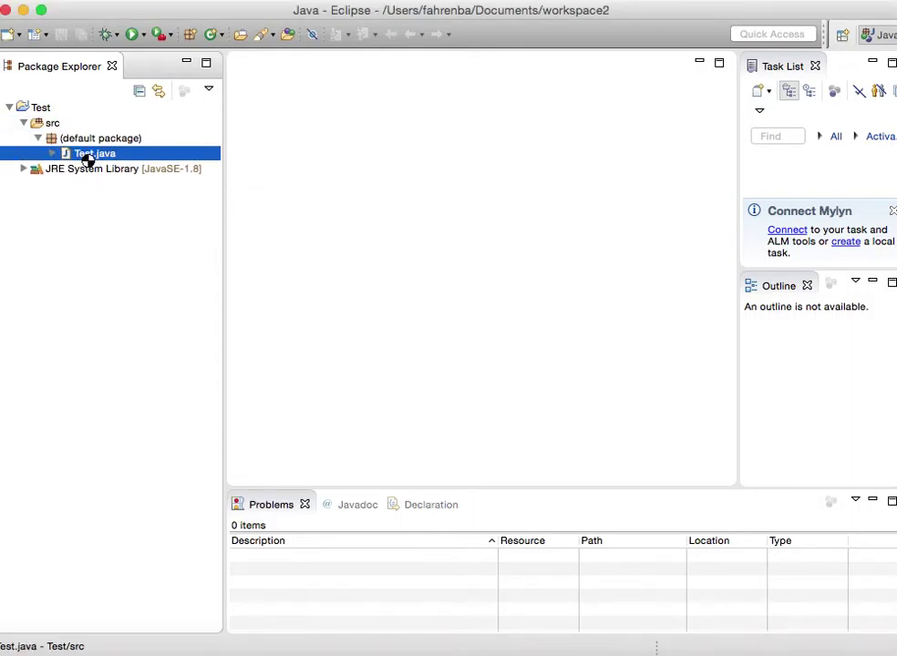
pyautogui.click(134, 38)
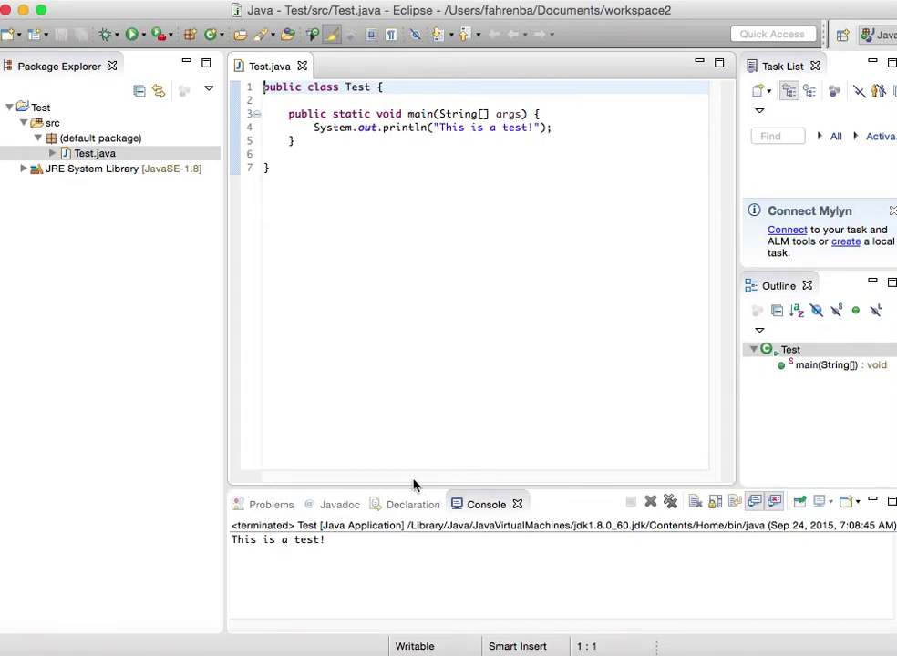
pyautogui.click(334, 311)
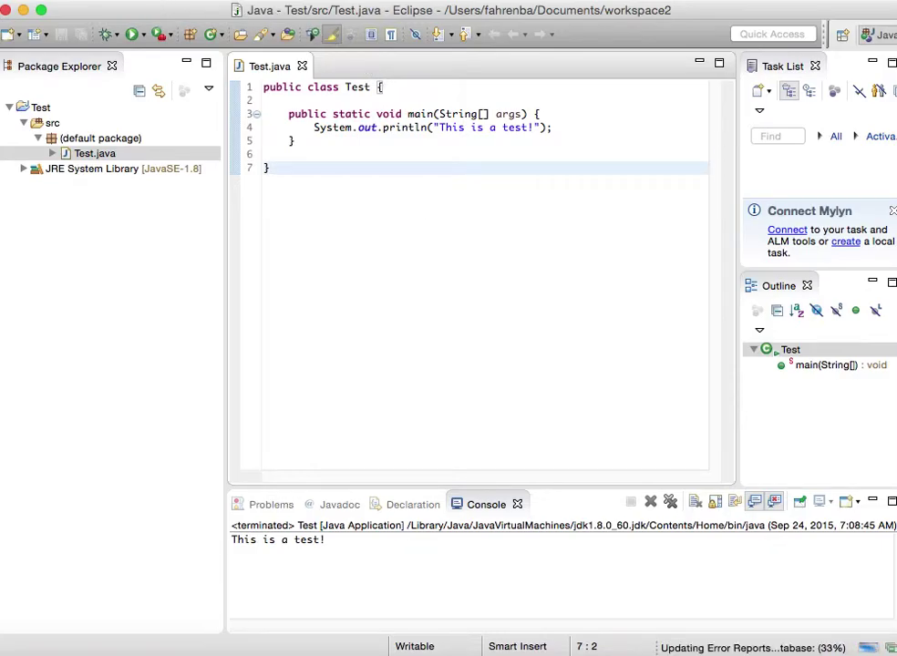
pyautogui.click(27, 0)
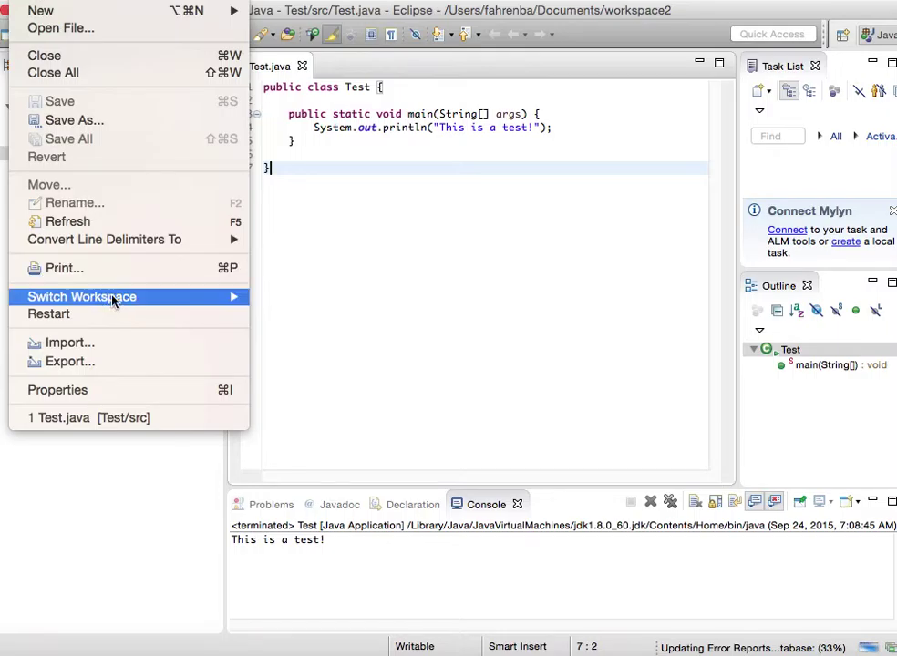
pyautogui.moveTo(208, 290)
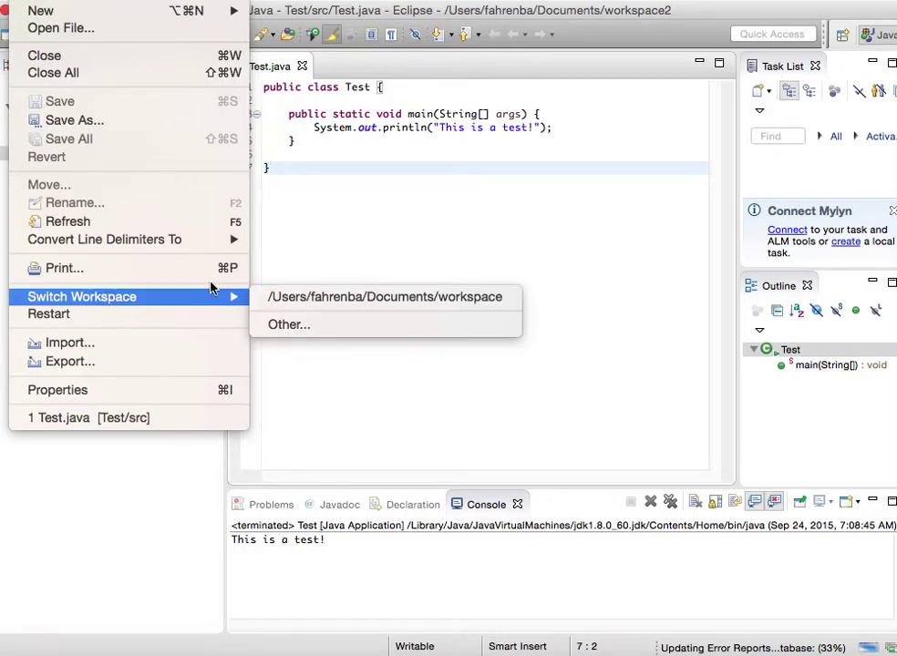
pyautogui.click(309, 310)
# Change the println text on line 4 to "This is a test improved!" and save Test.java.
pyautogui.click(552, 128)
pyautogui.press('Left')
pyautogui.press('Left')
pyautogui.press('Left')
pyautogui.press('Left')
pyautogui.press('Right')
pyautogui.press('Right')
pyautogui.press('Right')
pyautogui.press('Left')
pyautogui.press('Left')
pyautogui.press('BackSpace')
pyautogui.write('improved')
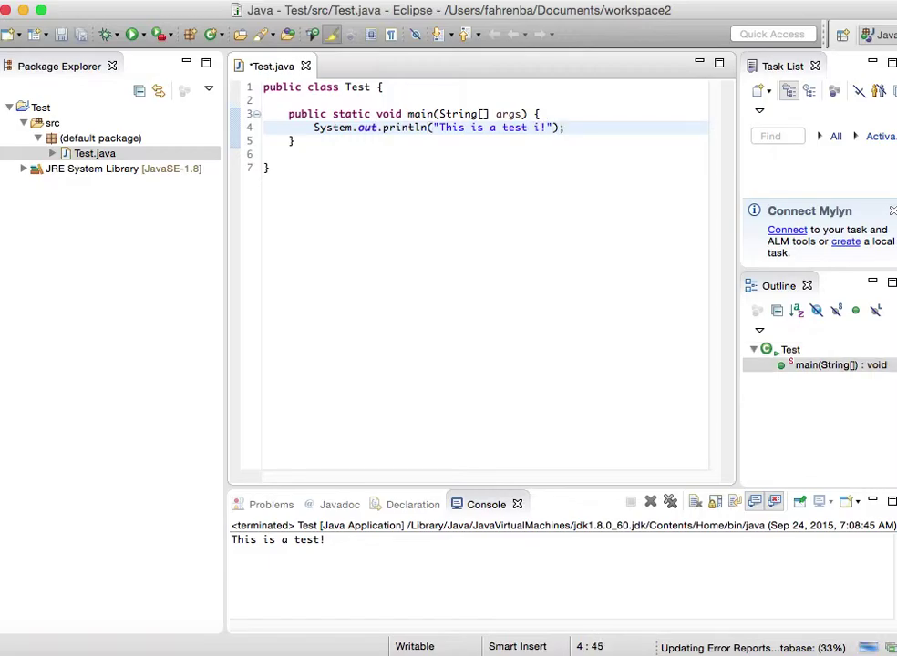
pyautogui.write('!')
pyautogui.click(661, 232)
pyautogui.press('super+s')
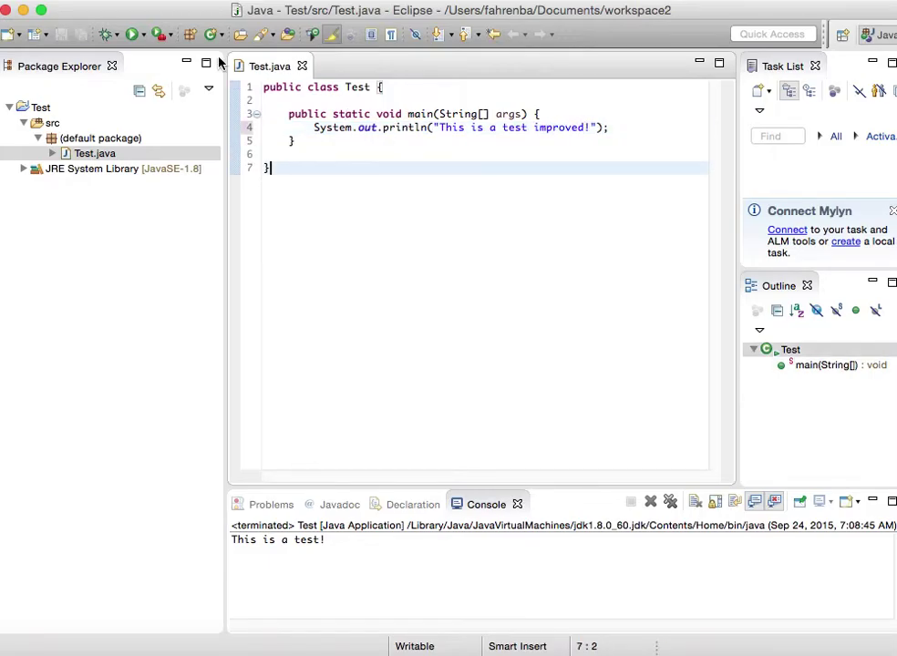
# Switch Eclipse back to the original workspace folder in Documents.
pyautogui.click(53, 3)
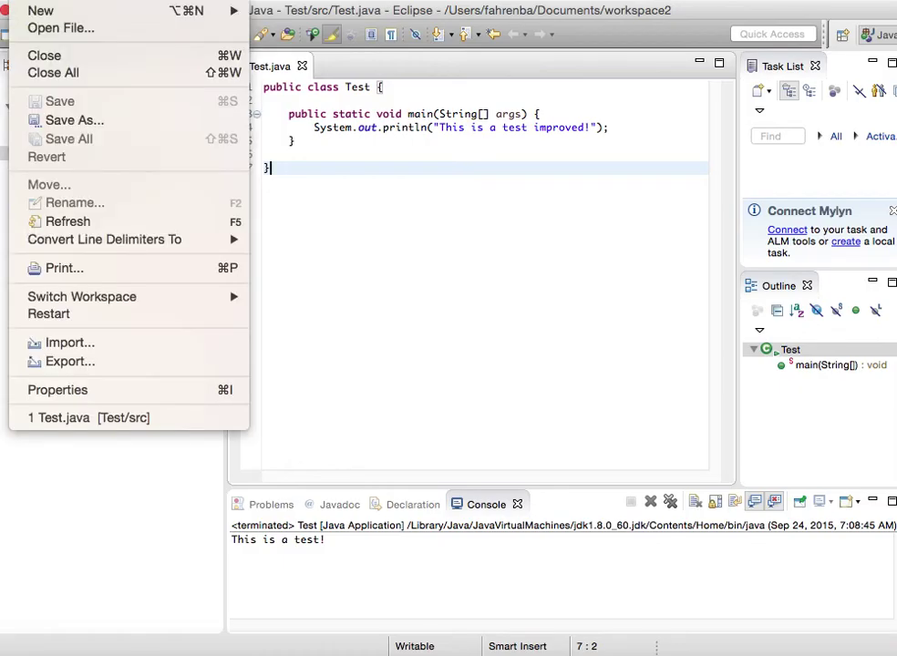
pyautogui.moveTo(233, 308)
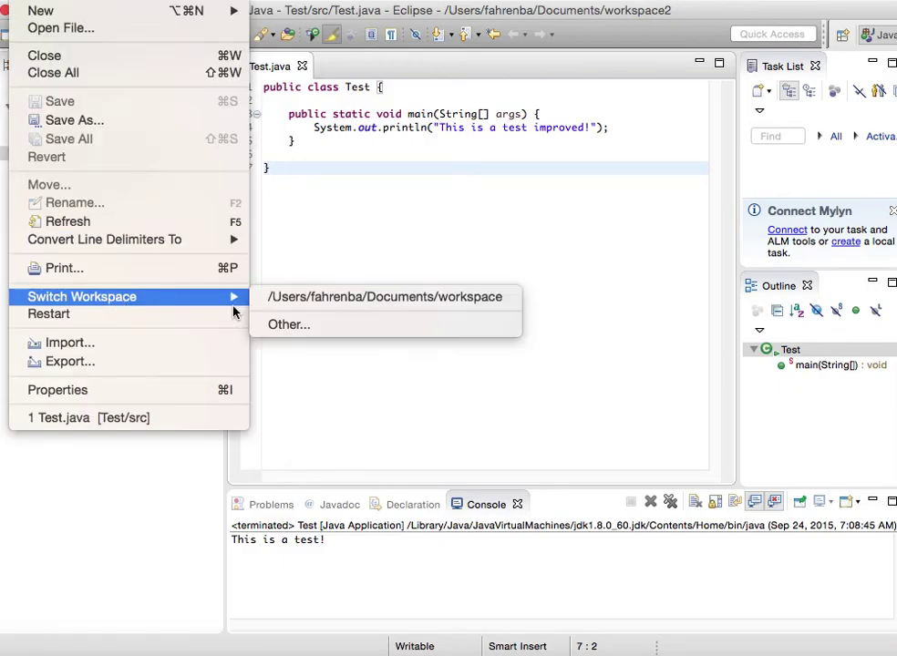
pyautogui.click(315, 301)
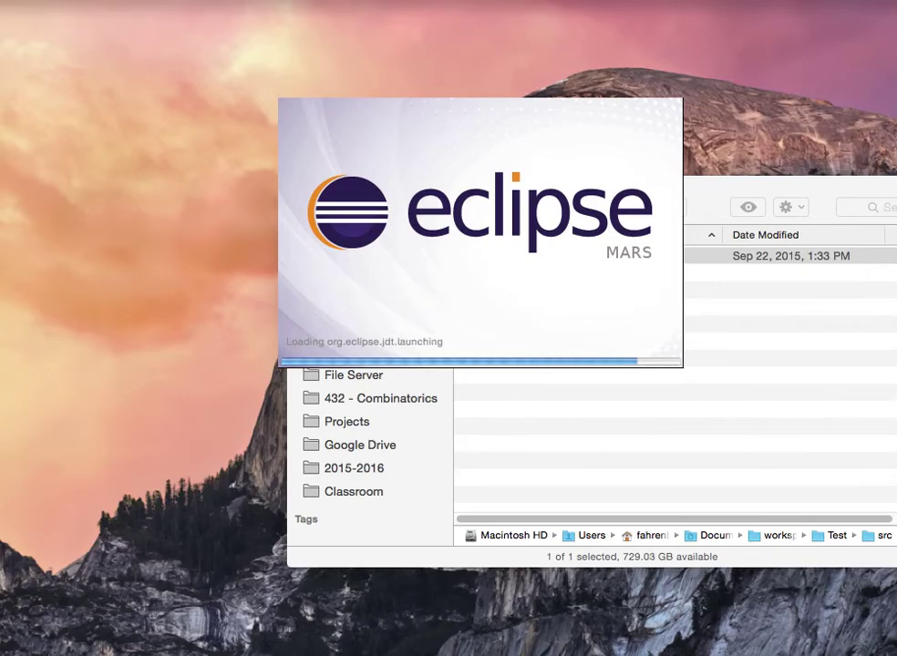
# In Finder, go up from the Test project's src folder to Documents and open the workspace2 folder.
pyautogui.press('super+Up')
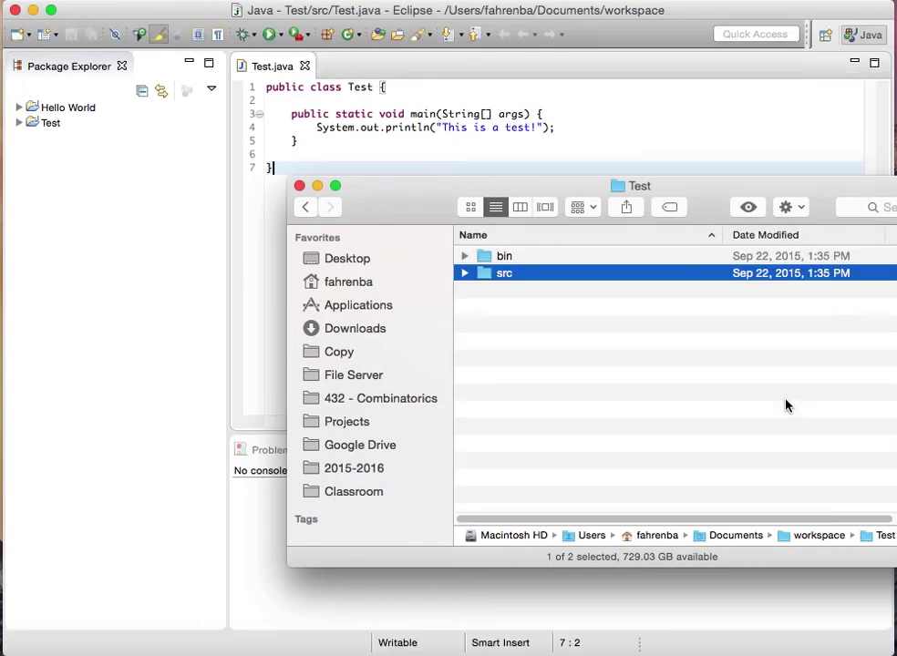
pyautogui.press('super+Up')
pyautogui.press('super+Up')
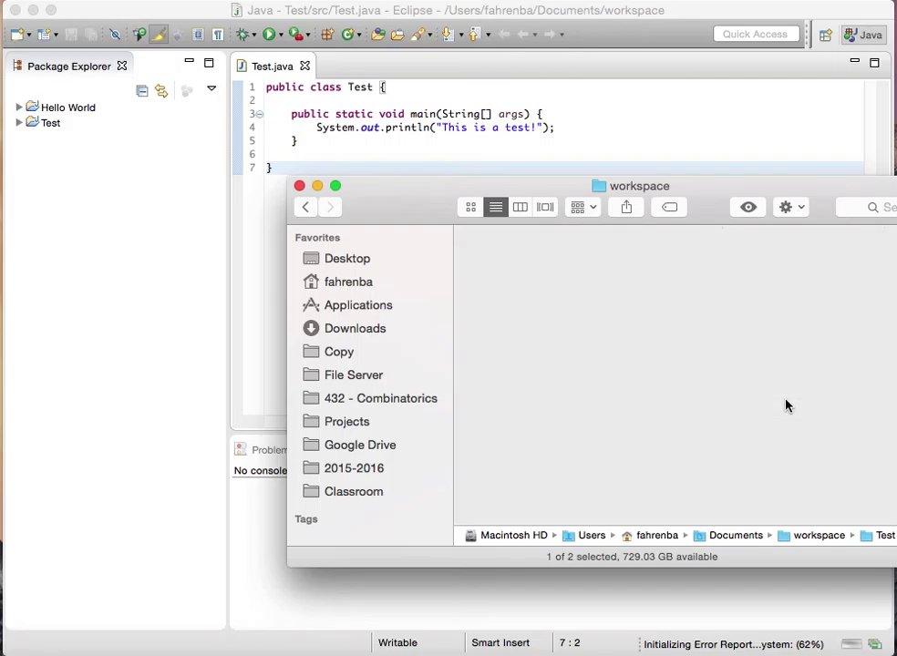
pyautogui.press('super+Down')
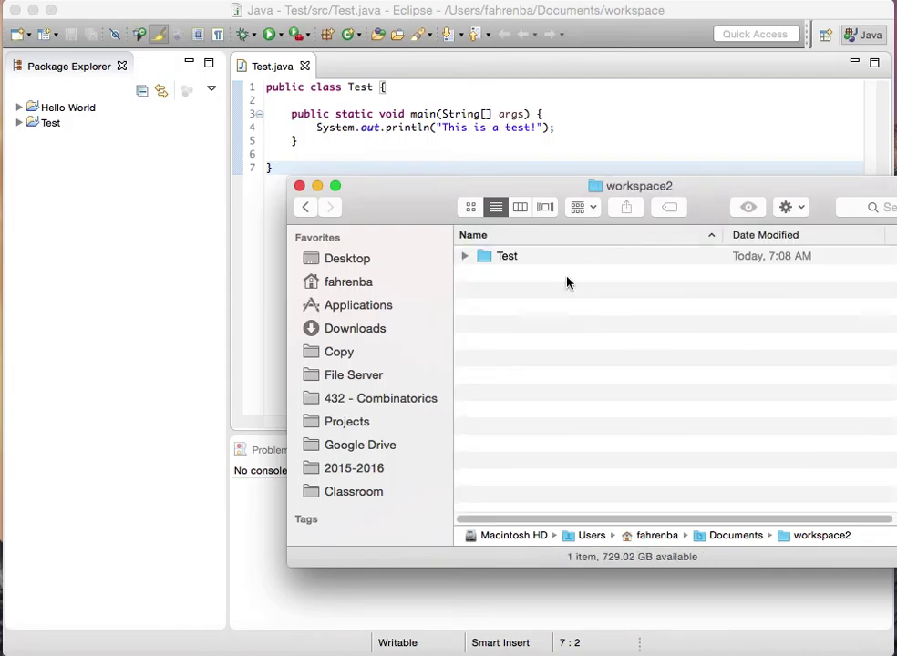
# Return to Eclipse, expand the Test project down to its default package, and open Test.java.
pyautogui.click(29, 131)
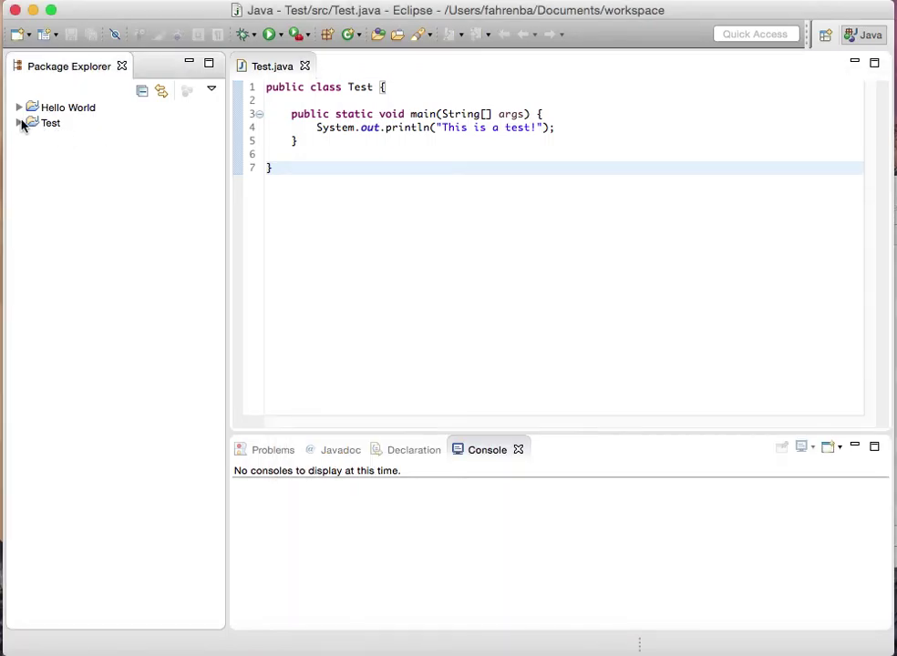
pyautogui.click(20, 124)
pyautogui.click(33, 138)
pyautogui.doubleClick(92, 155)
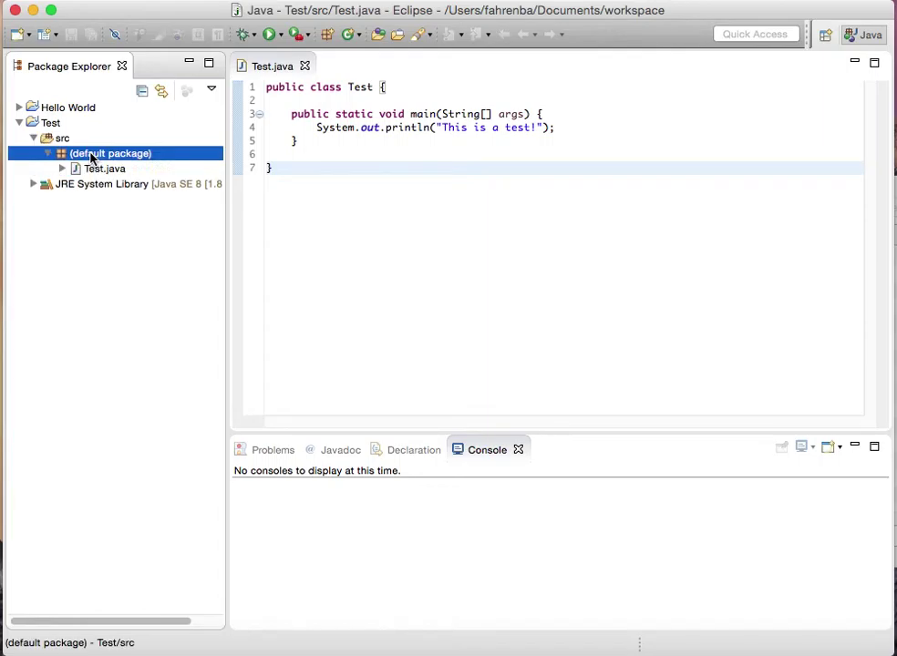
pyautogui.doubleClick(132, 169)
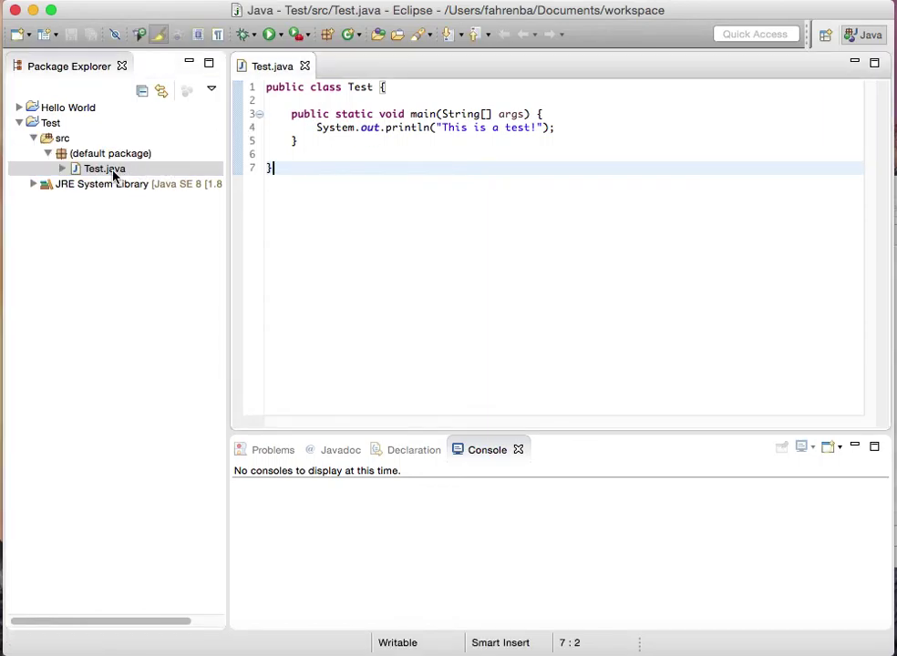
# Delete the old Test.java from the Test project's default package and confirm the deletion.
pyautogui.click(88, 173)
pyautogui.rightClick(82, 170)
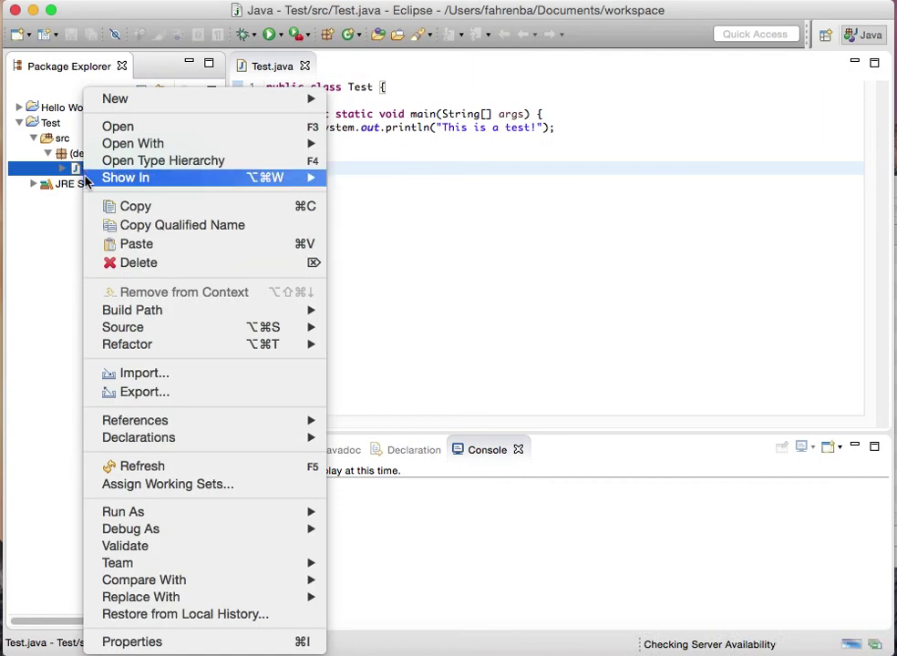
pyautogui.click(125, 263)
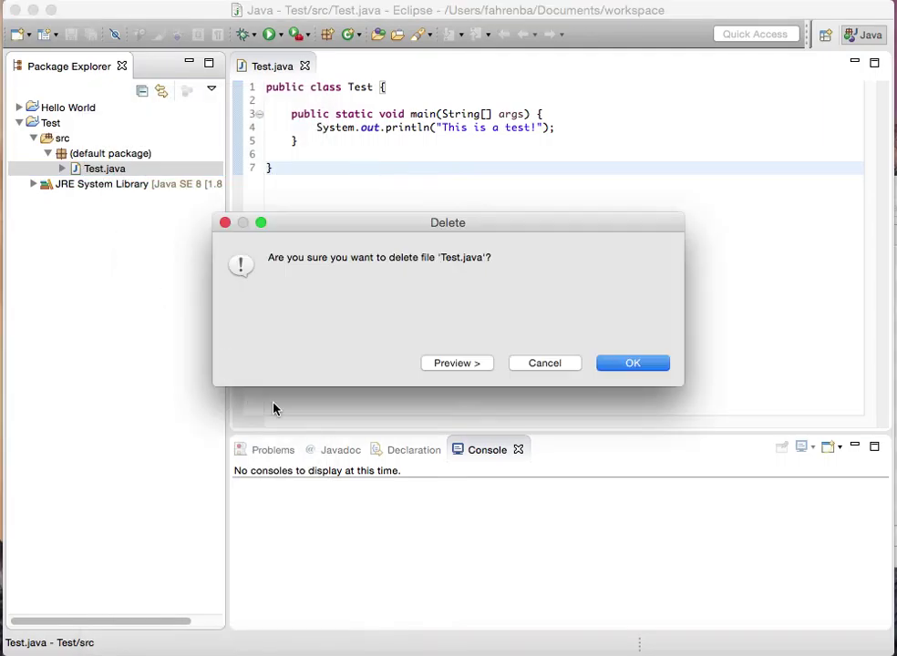
pyautogui.press('Return')
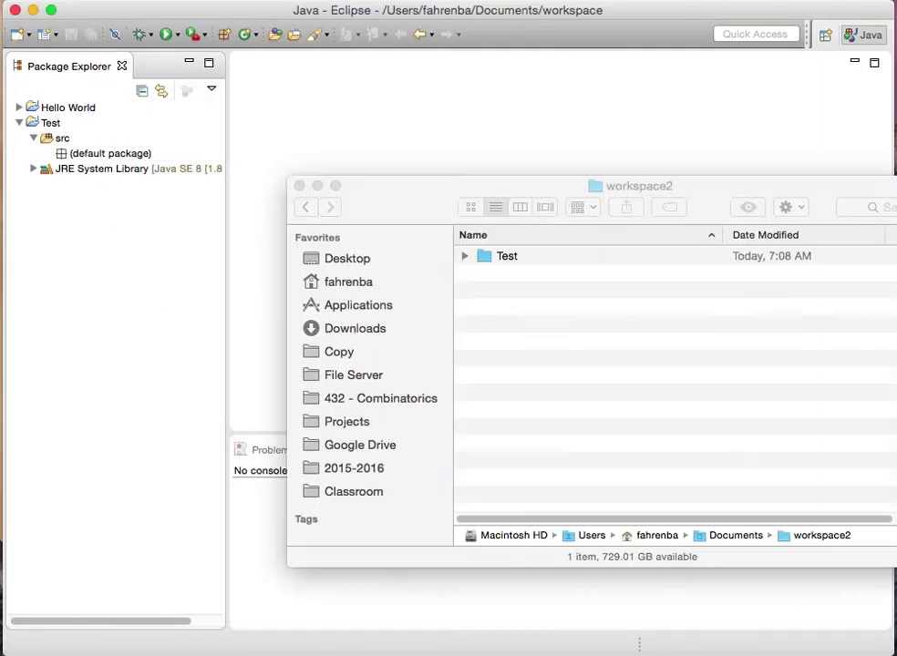
# In Finder, open the Test project's src folder in workspace2 and copy Test.java into the src folder of Eclipse's Test project.
pyautogui.doubleClick(514, 265)
pyautogui.doubleClick(513, 281)
pyautogui.click(514, 262)
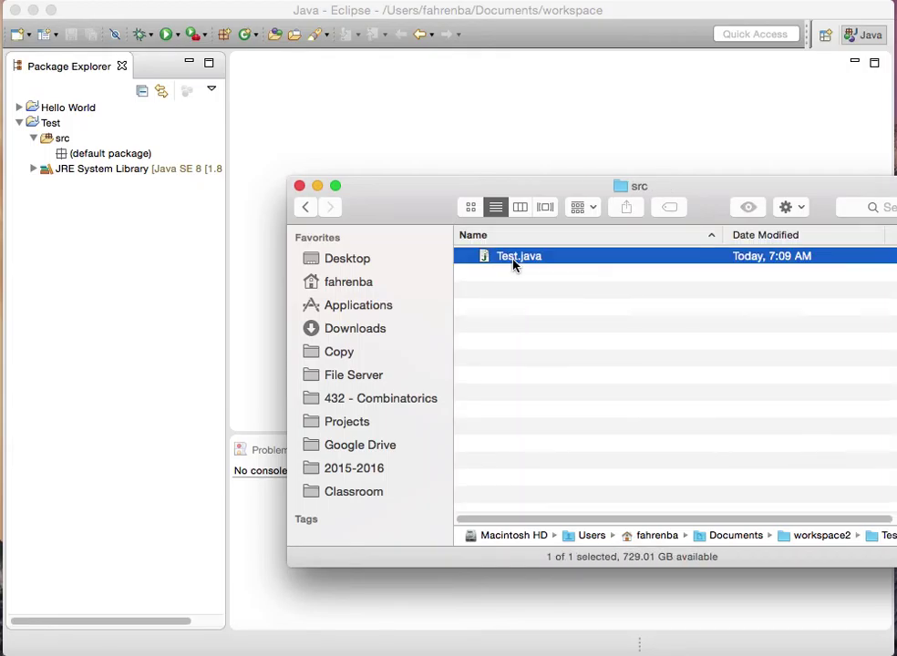
pyautogui.moveTo(511, 258); pyautogui.dragTo(68, 143)
pyautogui.press('Return')
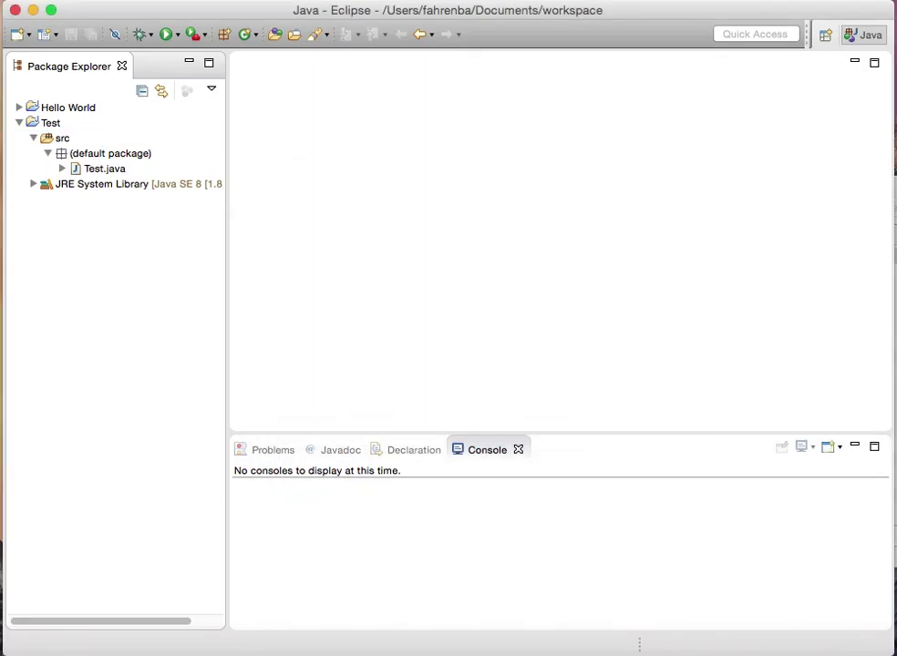
# Open the imported Test.java in Eclipse and run it.
pyautogui.doubleClick(105, 172)
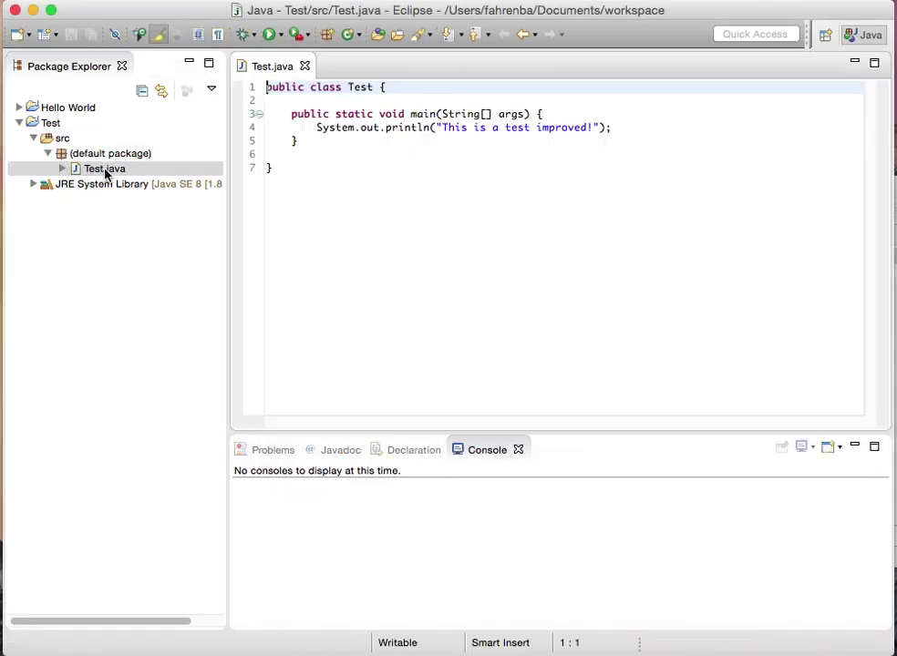
pyautogui.click(464, 138)
pyautogui.click(267, 35)
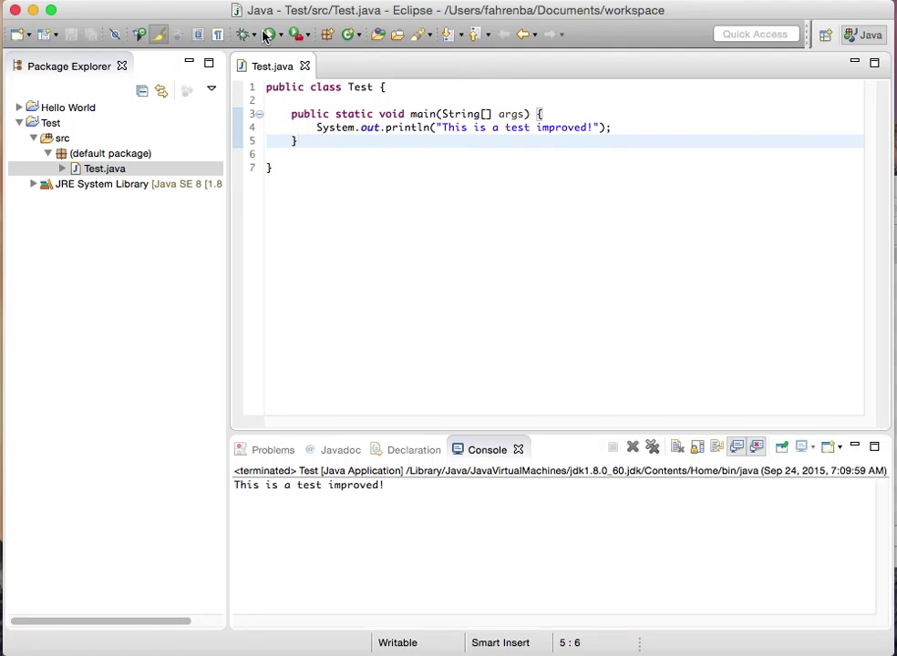
pyautogui.click(370, 178)
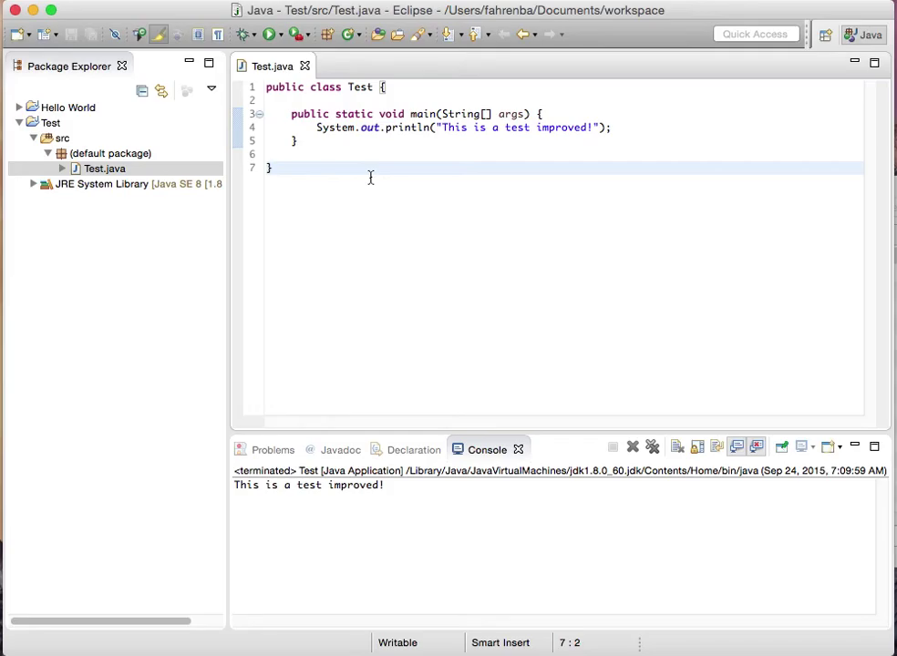
pyautogui.moveTo(271, 164); pyautogui.dragTo(236, 67)
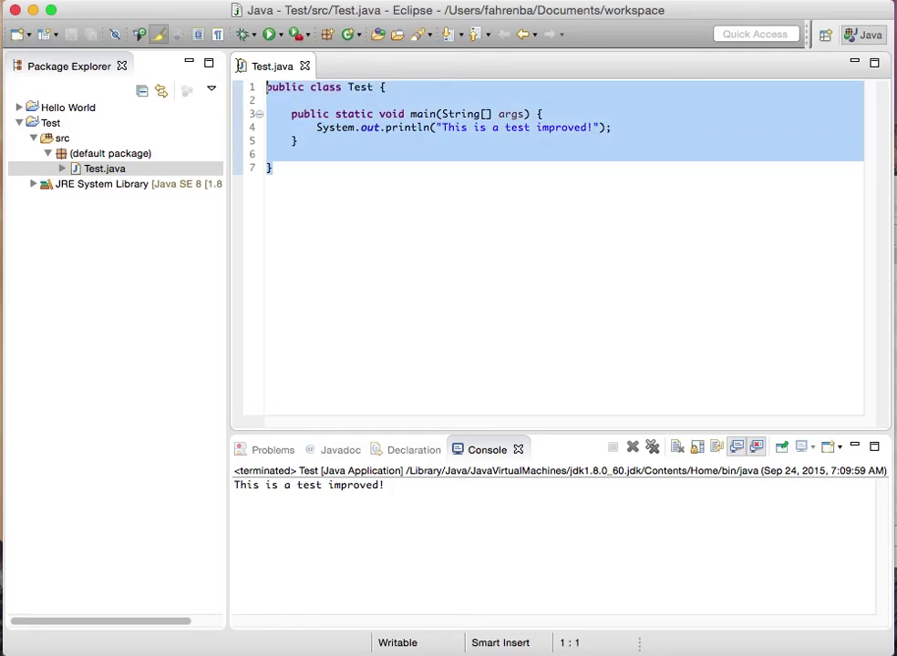
pyautogui.click(360, 183)
pyautogui.moveTo(369, 202); pyautogui.dragTo(239, 71)
pyautogui.click(362, 176)
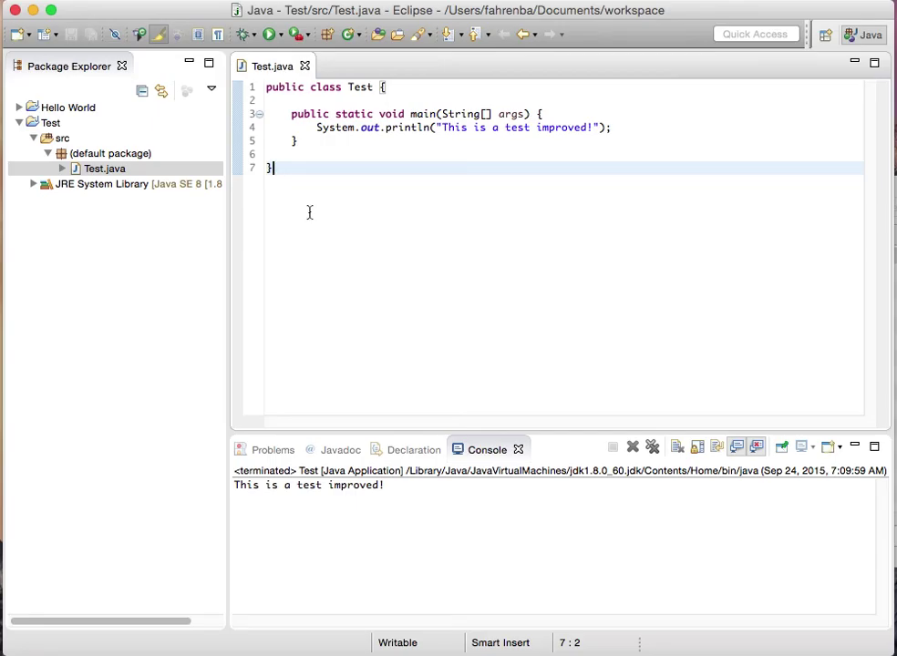
pyautogui.click(288, 155)
pyautogui.click(305, 176)
pyautogui.click(296, 156)
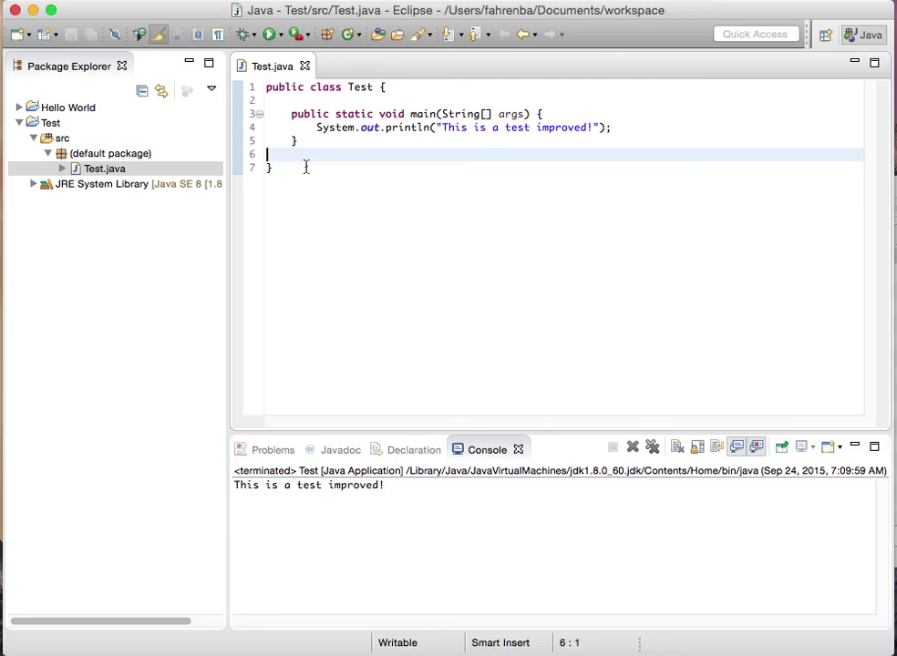
pyautogui.click(372, 227)
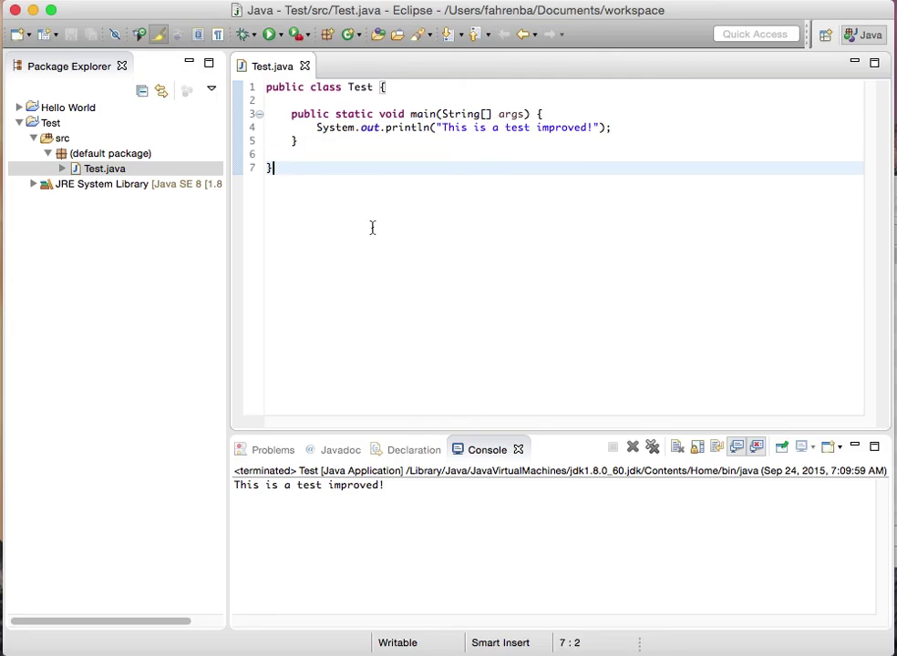